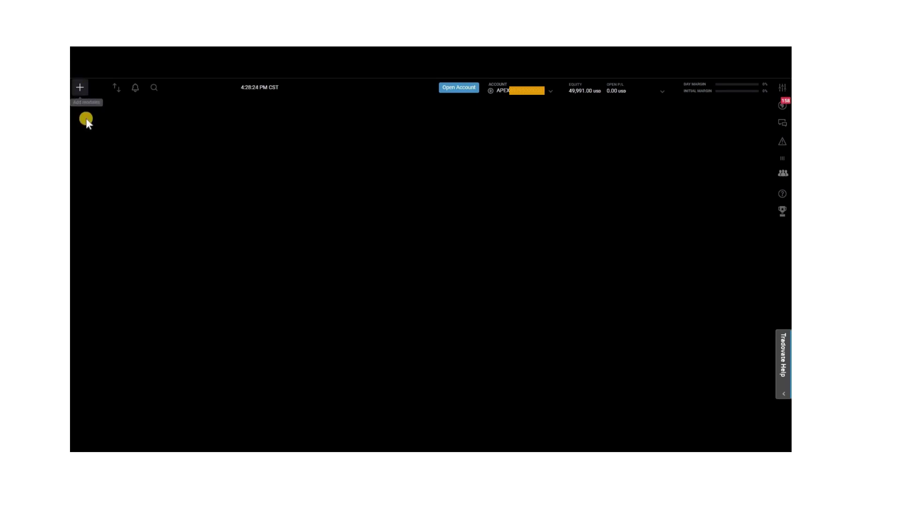
# Step: Add a Chart module to the dashboard and load the E-Mini Dow contract YMH4 in it
pyautogui.click(80, 88)
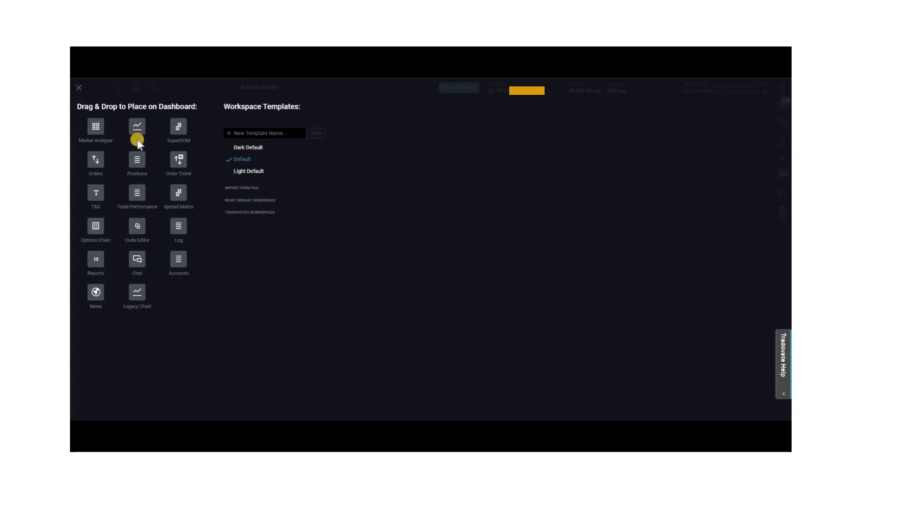
pyautogui.moveTo(138, 128)
pyautogui.mouseDown()
pyautogui.moveTo(137, 91)
pyautogui.moveTo(134, 123)
pyautogui.mouseUp()
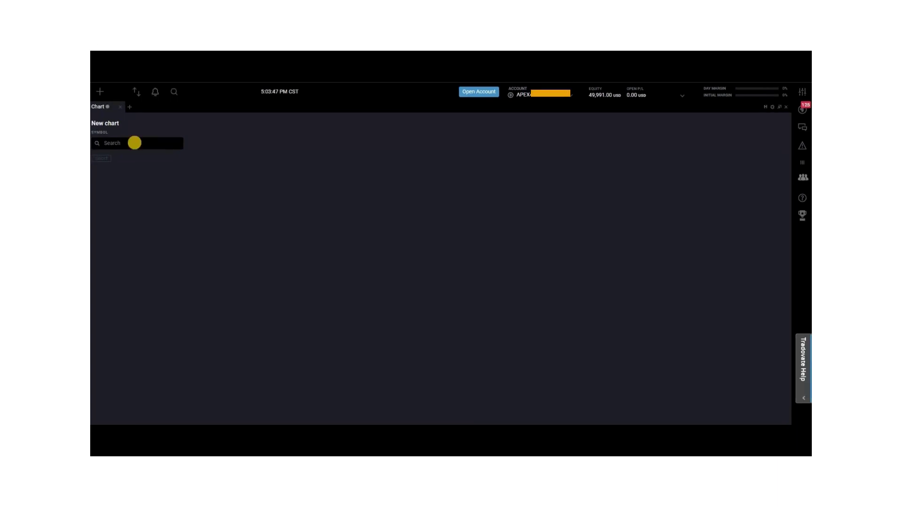
pyautogui.click(135, 143)
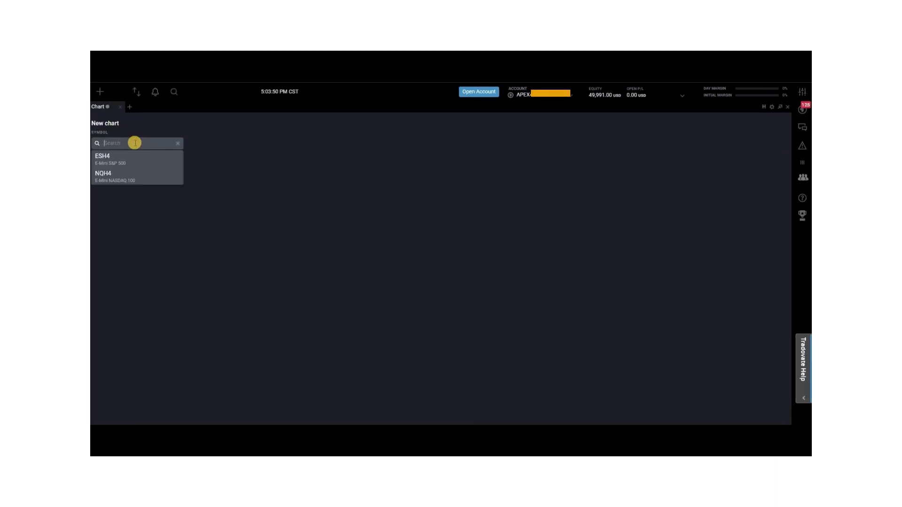
pyautogui.write('ym')
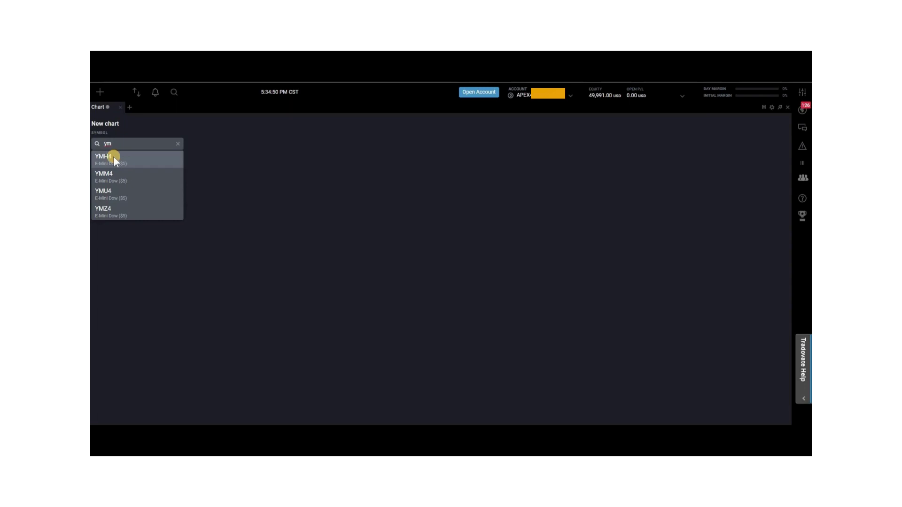
pyautogui.click(114, 157)
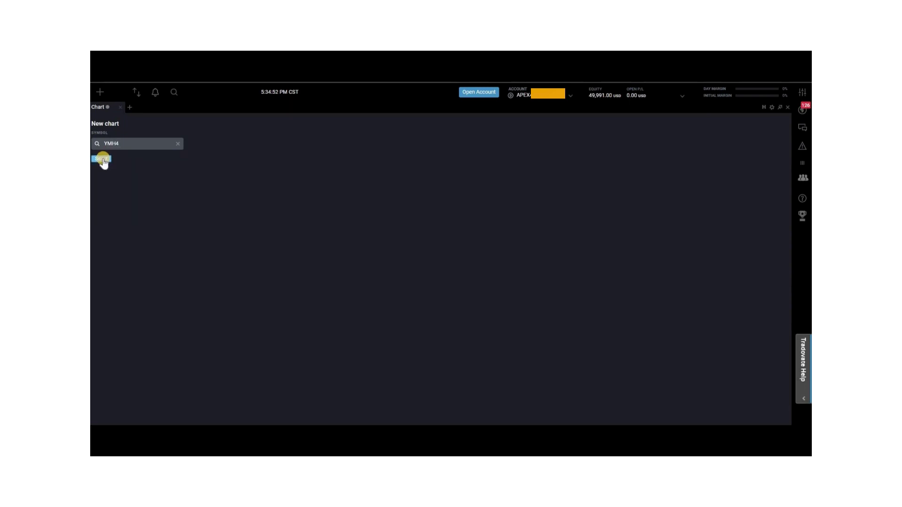
pyautogui.click(102, 159)
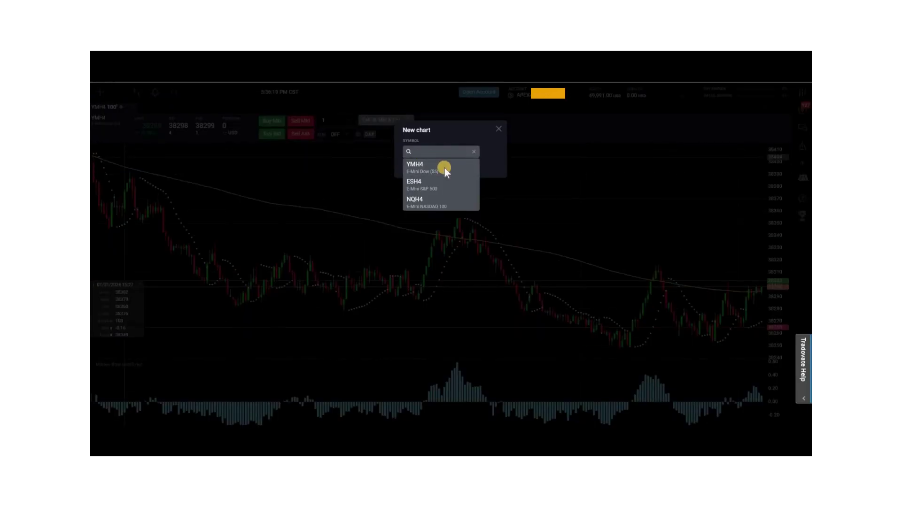
# Step: Create a second chart for the E-Mini S&P 500 contract ESH4 alongside the YMH4 chart
pyautogui.click(416, 184)
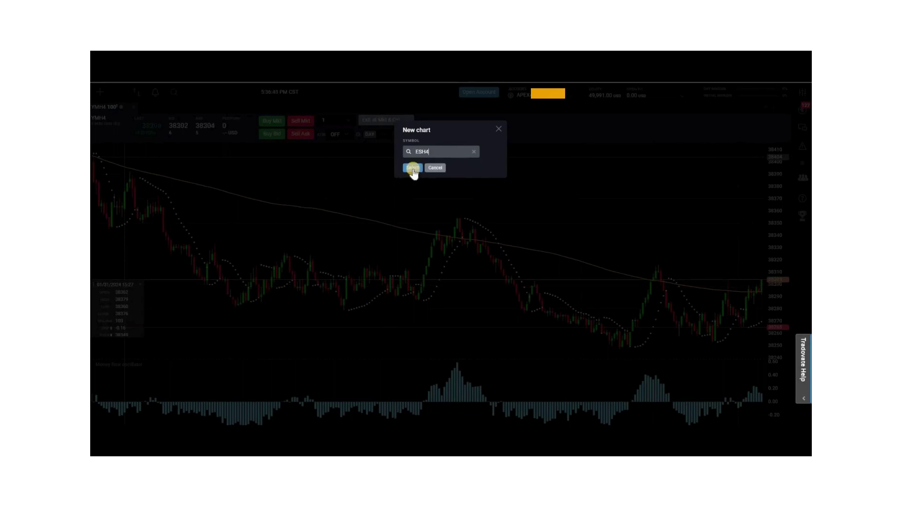
pyautogui.click(413, 169)
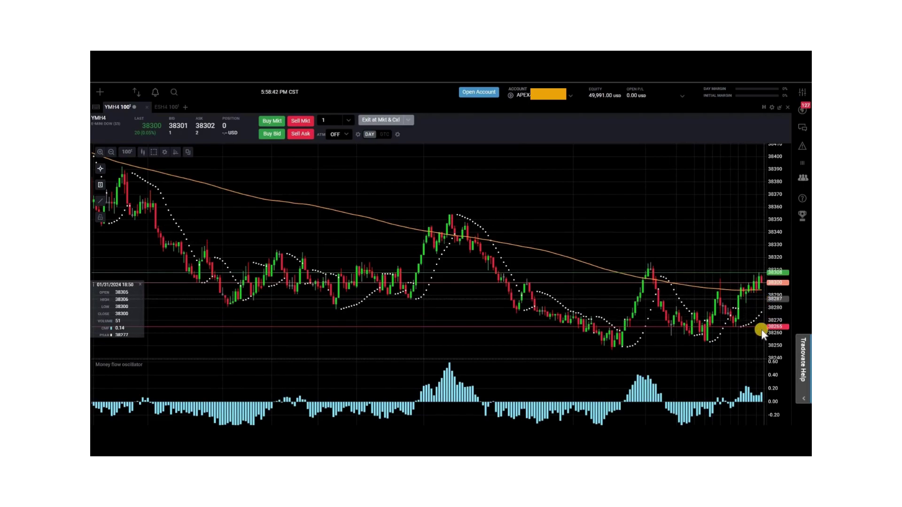
# Step: Preview the limit and stop order options at prices below and above the market on the YMH4 chart without placing one
pyautogui.click(757, 343)
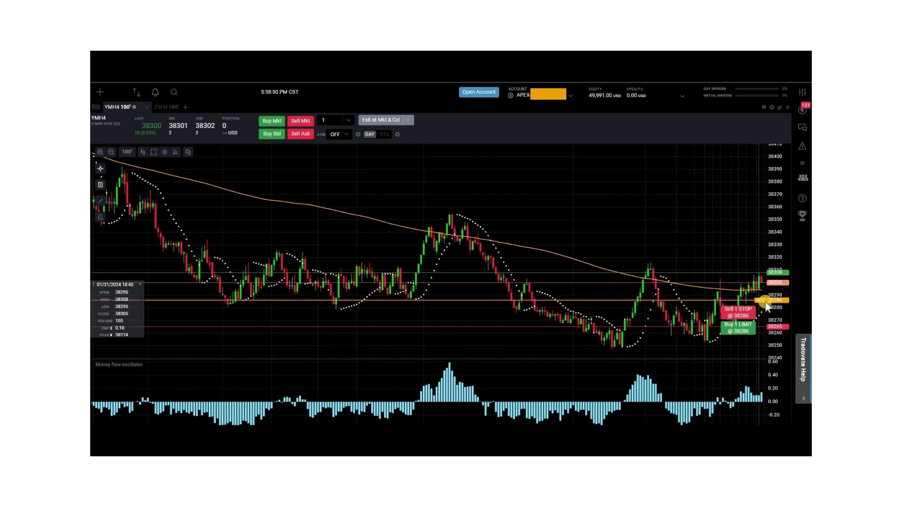
pyautogui.click(741, 259)
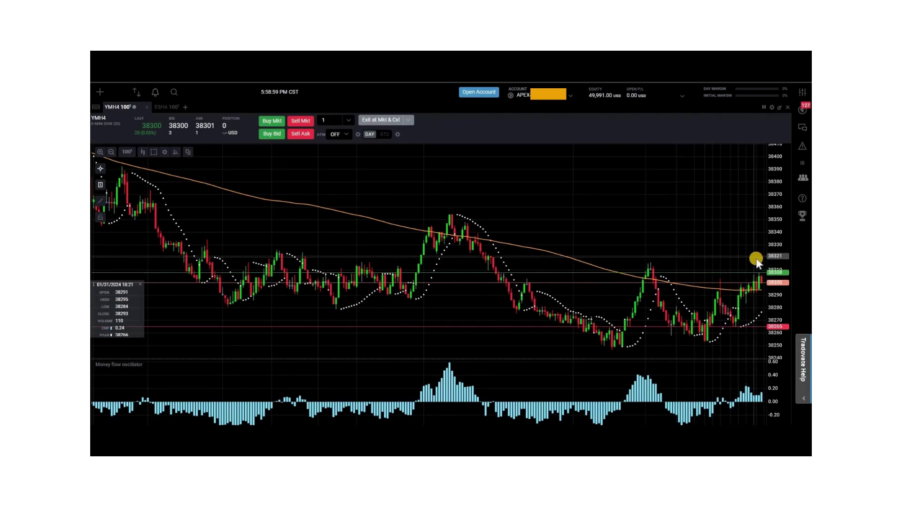
pyautogui.click(725, 272)
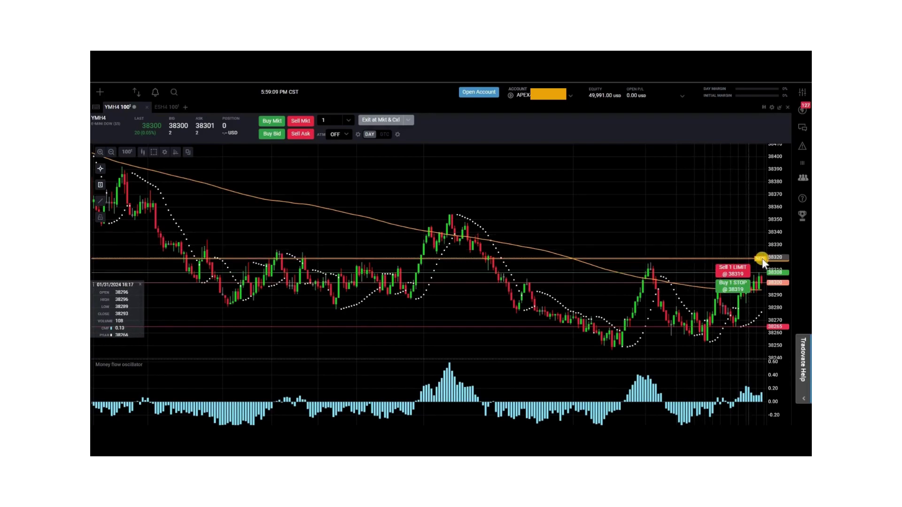
pyautogui.press('Escape')
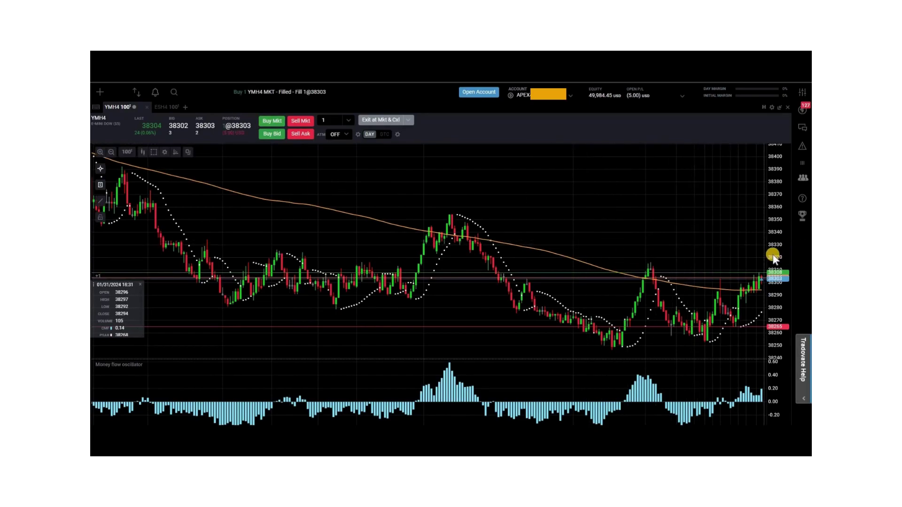
# Step: Exit the open YMH4 position at market and cancel its working orders
pyautogui.click(374, 120)
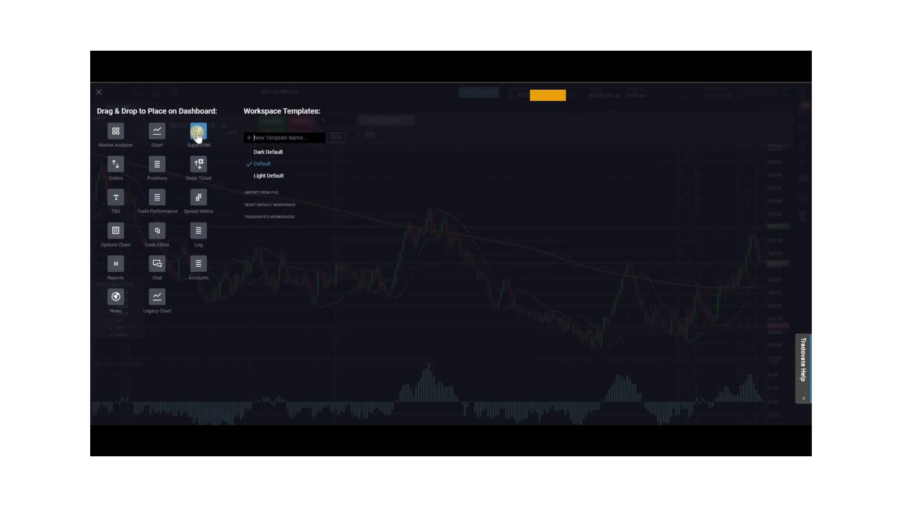
# Step: Dock a SuperDOM module beside the YMH4 chart and narrow it to give the chart more room
pyautogui.moveTo(198, 135); pyautogui.dragTo(443, 214)
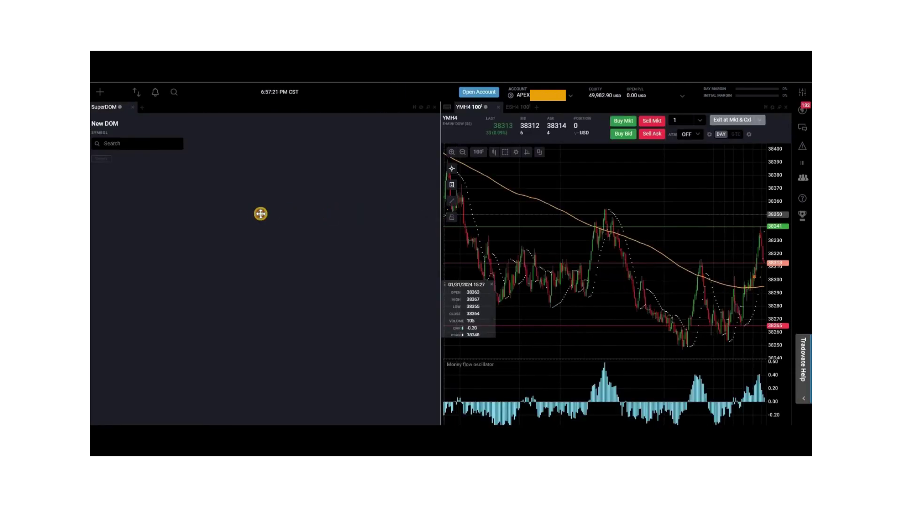
pyautogui.moveTo(241, 214); pyautogui.dragTo(217, 210)
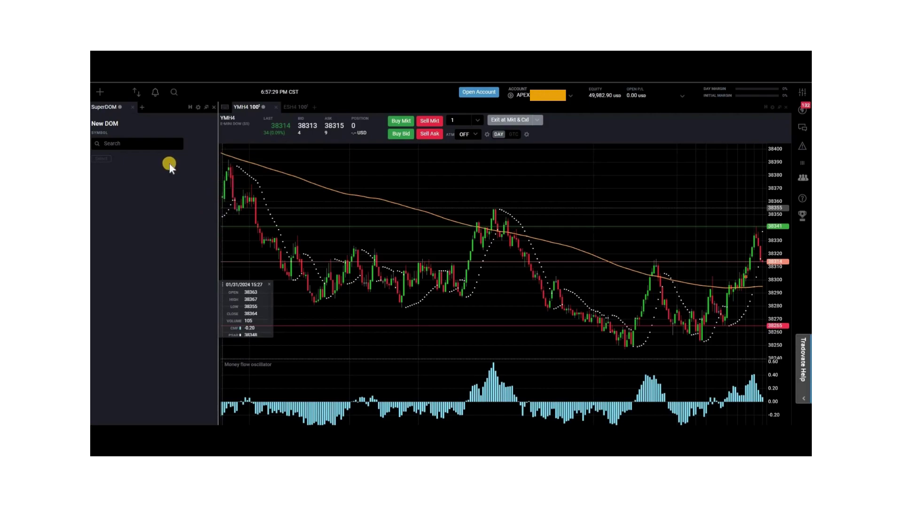
# Step: Load YMH4 in the new SuperDOM and accept viewing only the best bid and best offer
pyautogui.click(113, 143)
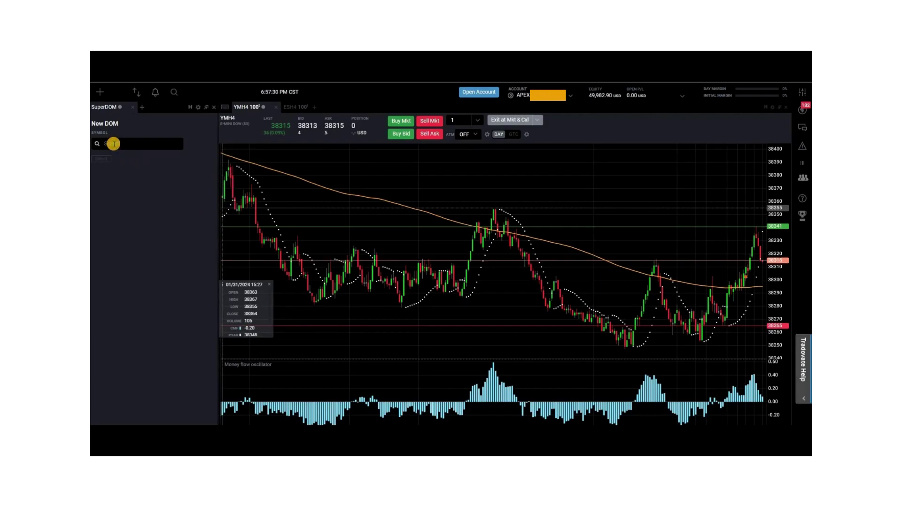
pyautogui.click(113, 143)
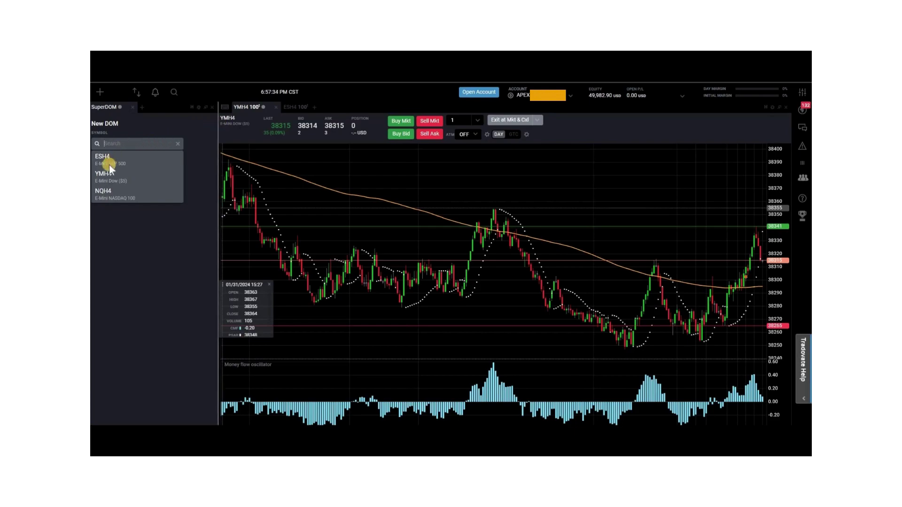
pyautogui.click(106, 177)
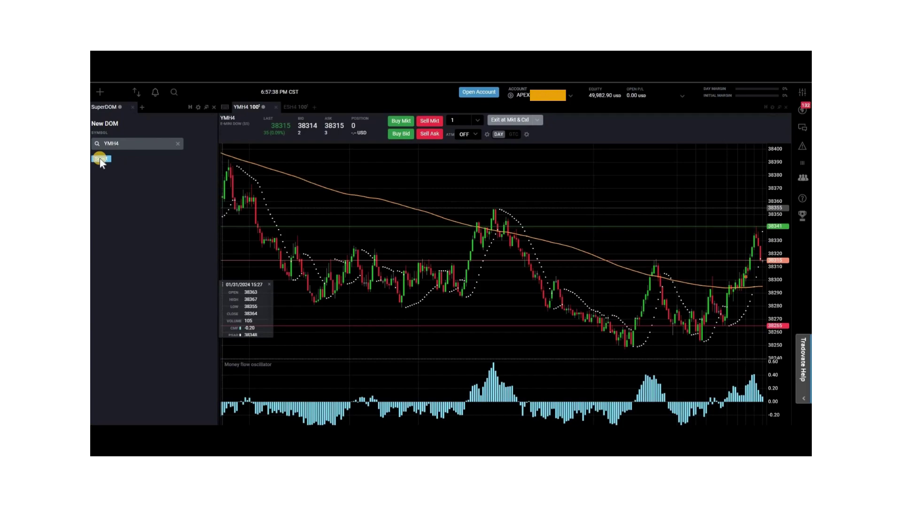
pyautogui.click(101, 158)
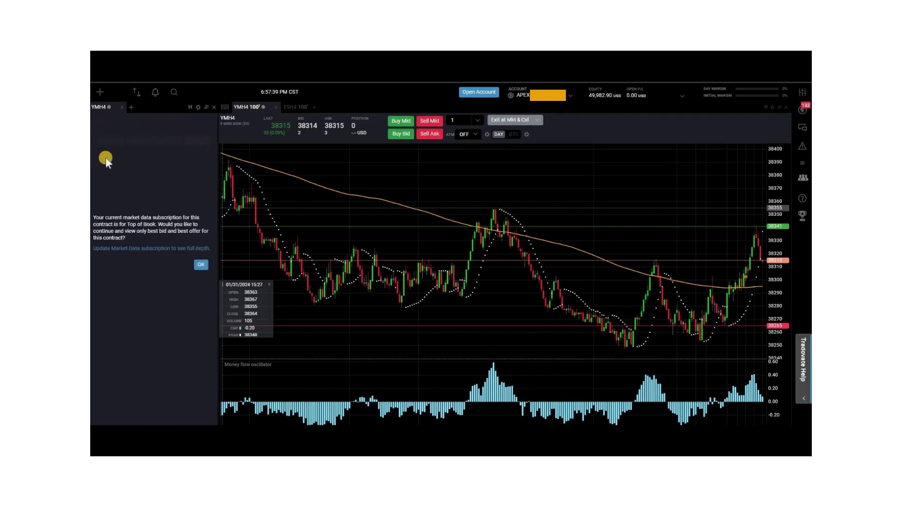
pyautogui.click(201, 267)
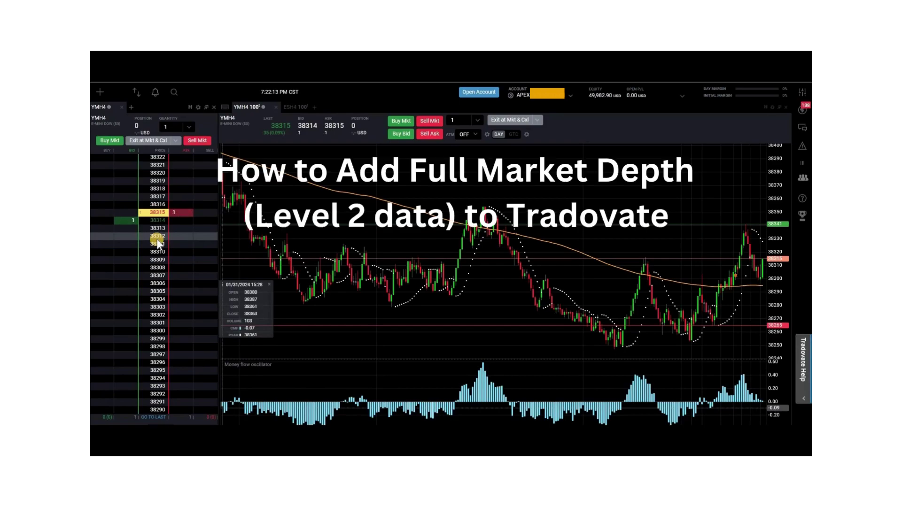
pyautogui.scroll(2, 157, 241)
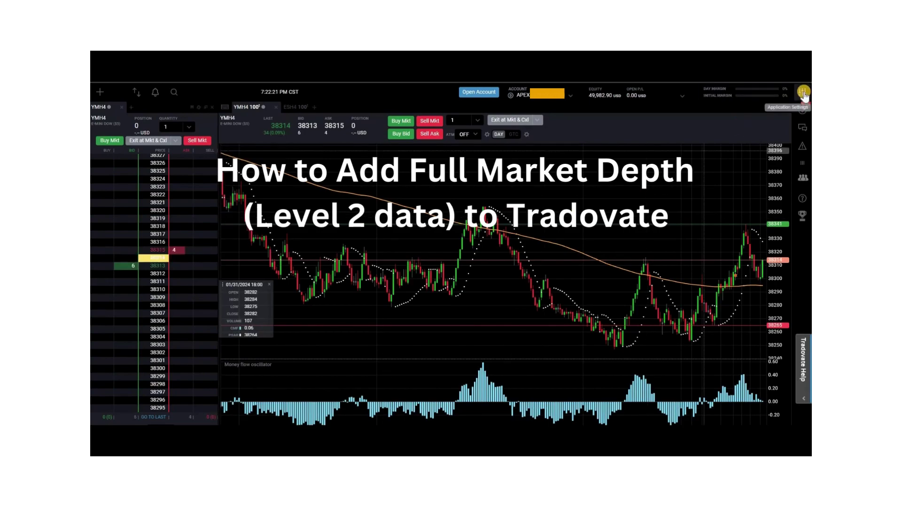
# Step: Open the market data subscription options in the application settings
pyautogui.click(803, 93)
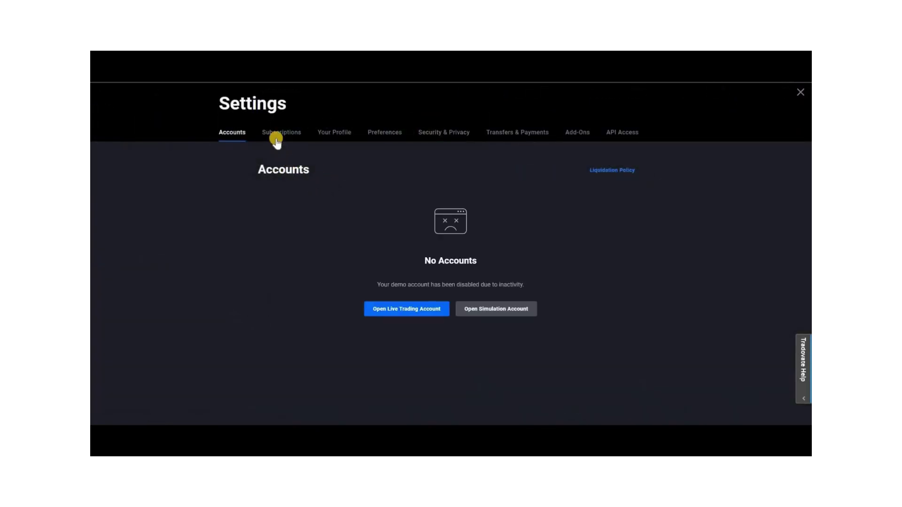
pyautogui.click(278, 133)
pyautogui.click(283, 133)
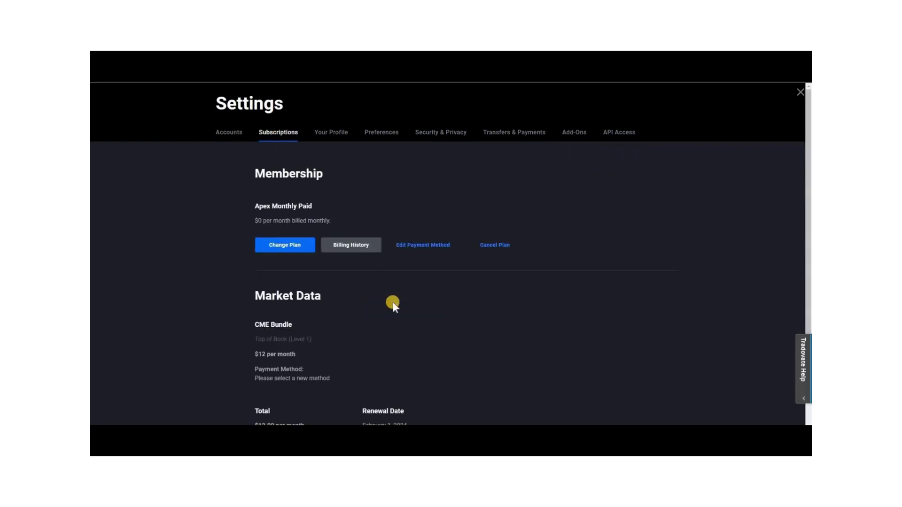
pyautogui.scroll(-2, 290, 361)
pyautogui.click(289, 357)
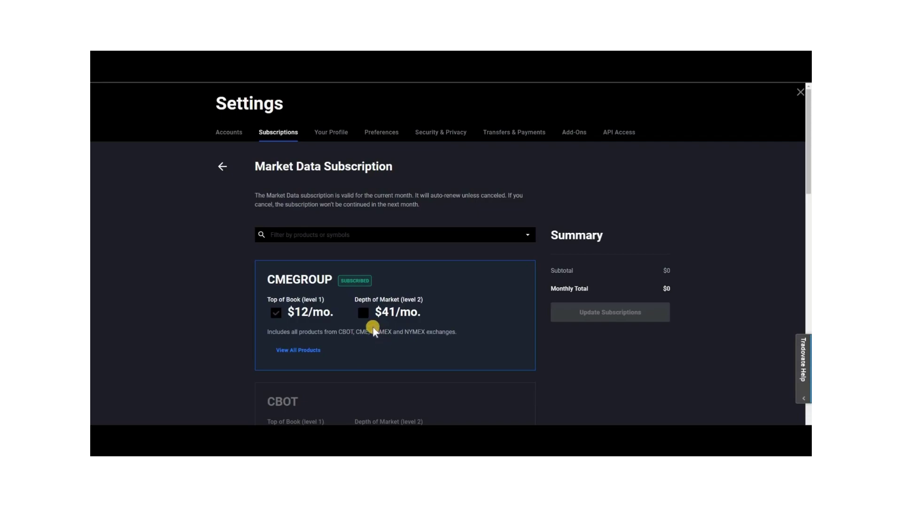
# Step: Review the level 1 and level 2 market data plans and monthly prices offered for each exchange
pyautogui.scroll(-3, 401, 306)
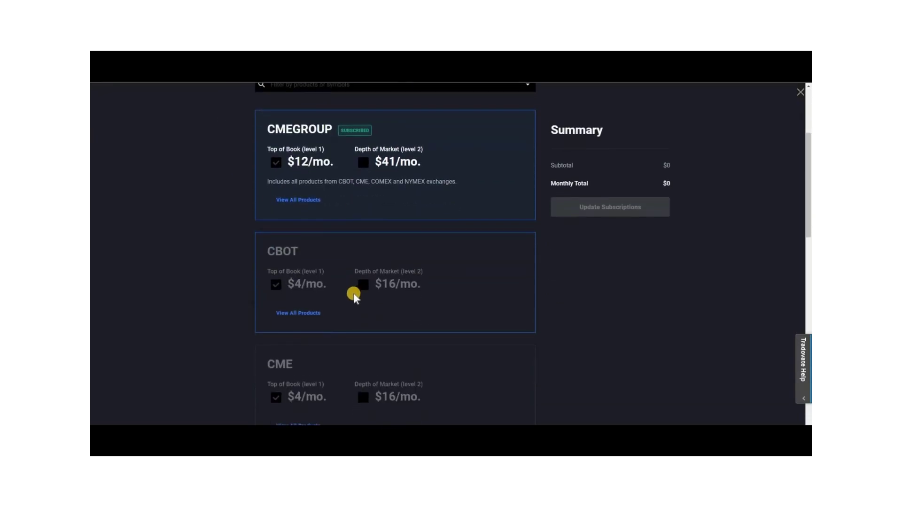
pyautogui.scroll(-5, 295, 284)
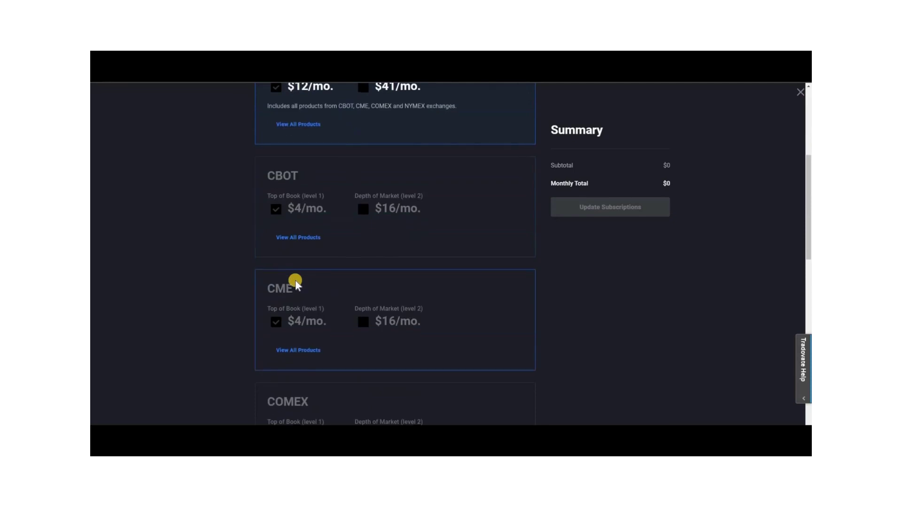
pyautogui.scroll(-1, 339, 311)
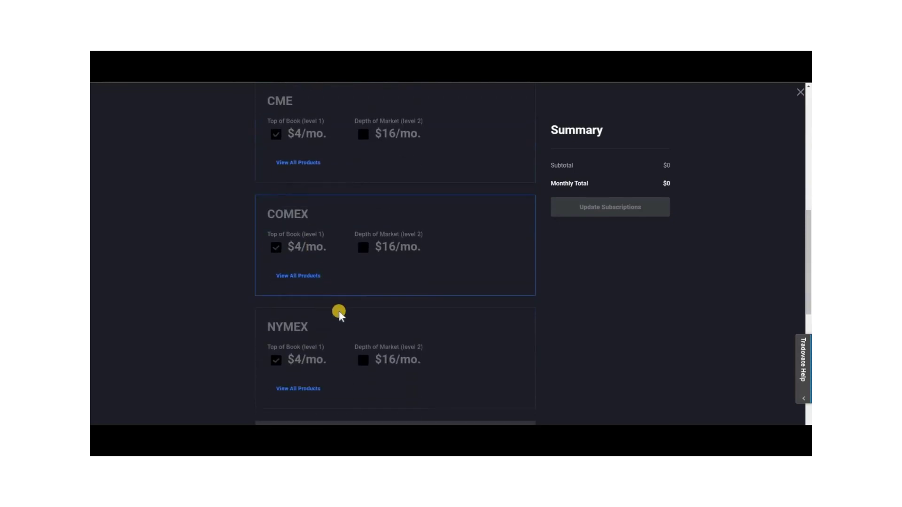
pyautogui.scroll(-5, 339, 311)
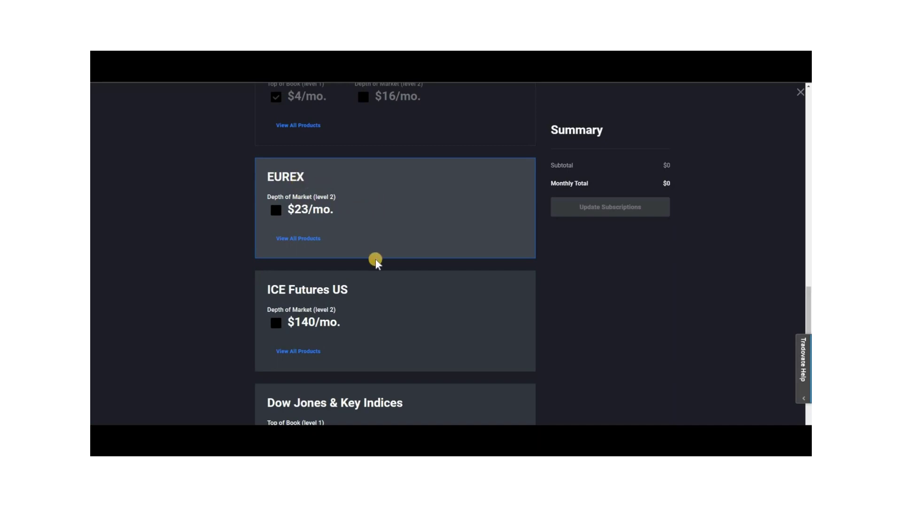
pyautogui.scroll(-1, 376, 259)
pyautogui.scroll(-1, 303, 225)
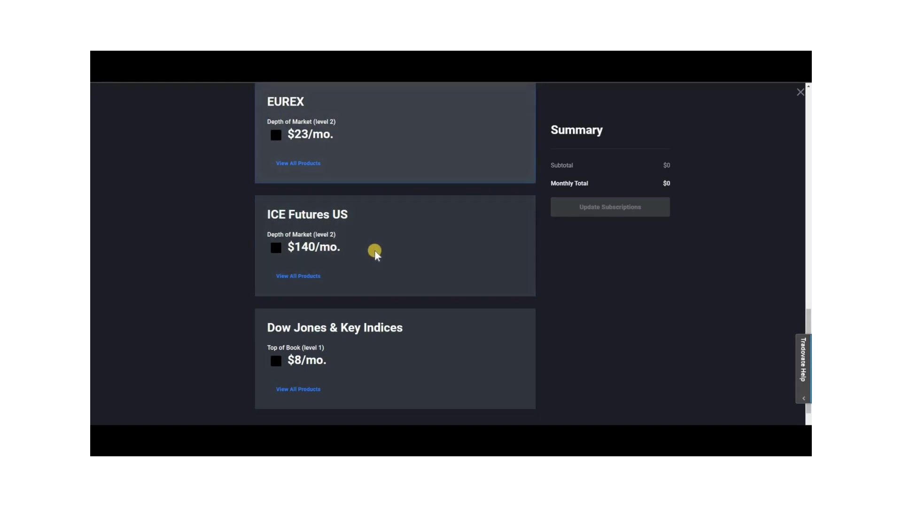
pyautogui.scroll(2, 375, 251)
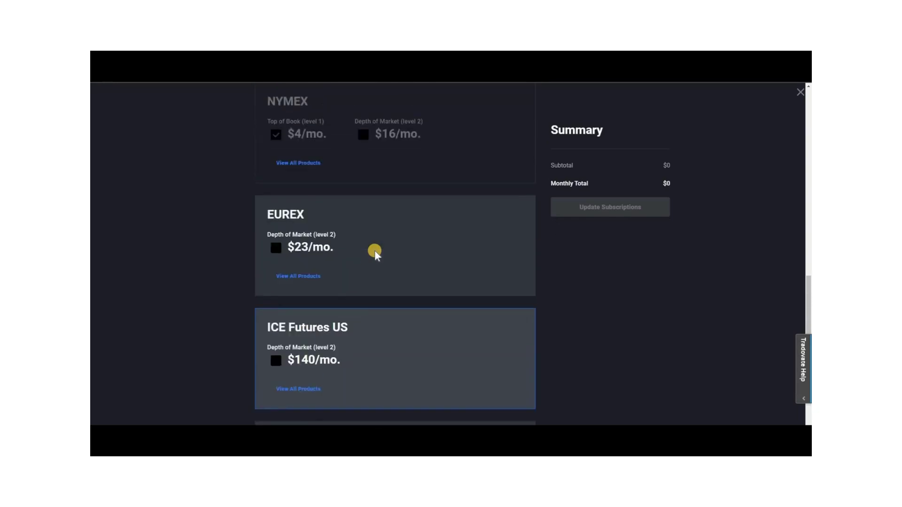
pyautogui.scroll(4, 375, 251)
pyautogui.scroll(5, 374, 250)
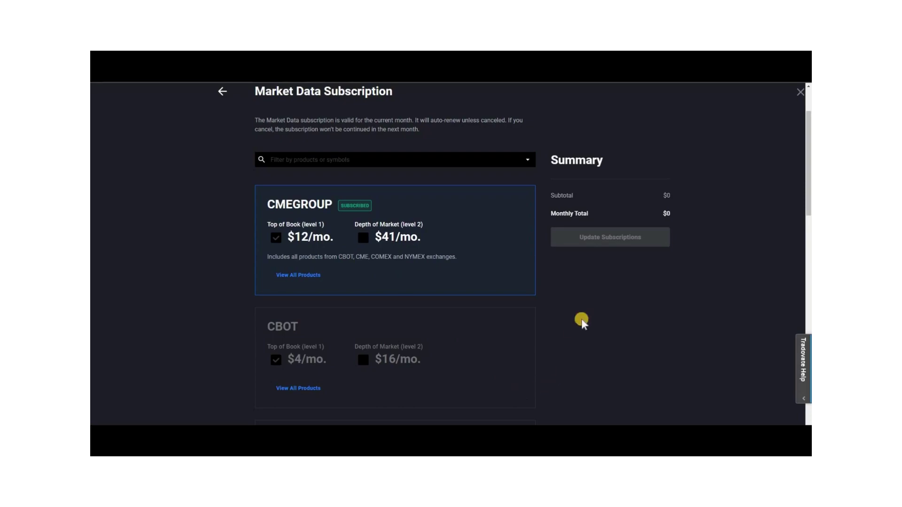
pyautogui.click(614, 262)
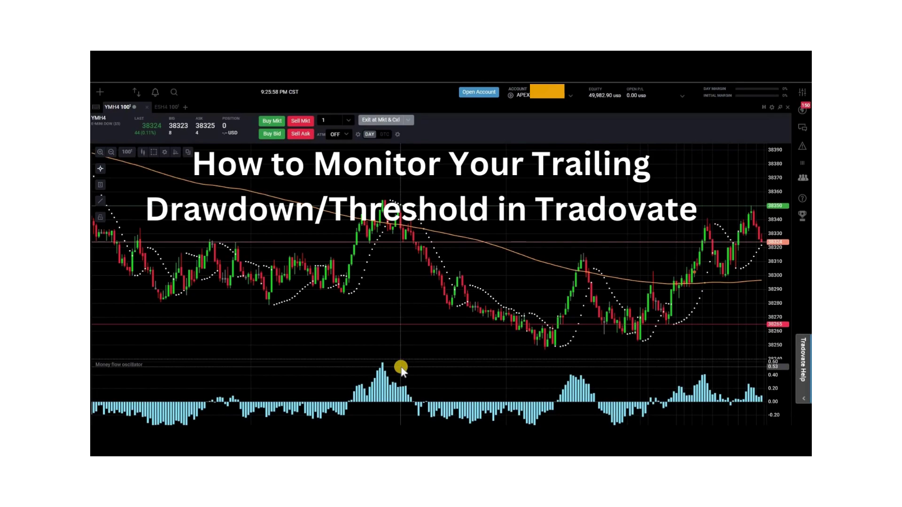
# Step: Add an Accounts module below the YMH4 chart and select the first account's row to check its drawdown figures
pyautogui.click(99, 92)
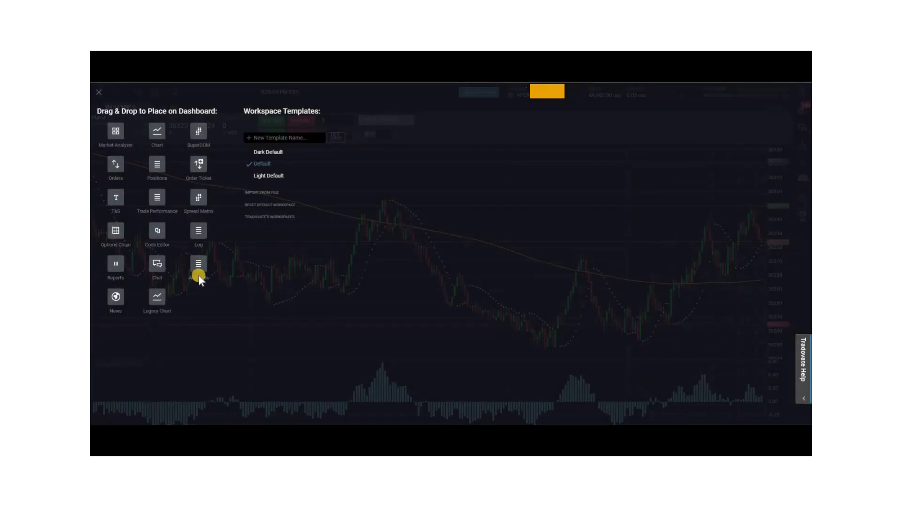
pyautogui.moveTo(201, 271); pyautogui.dragTo(180, 348)
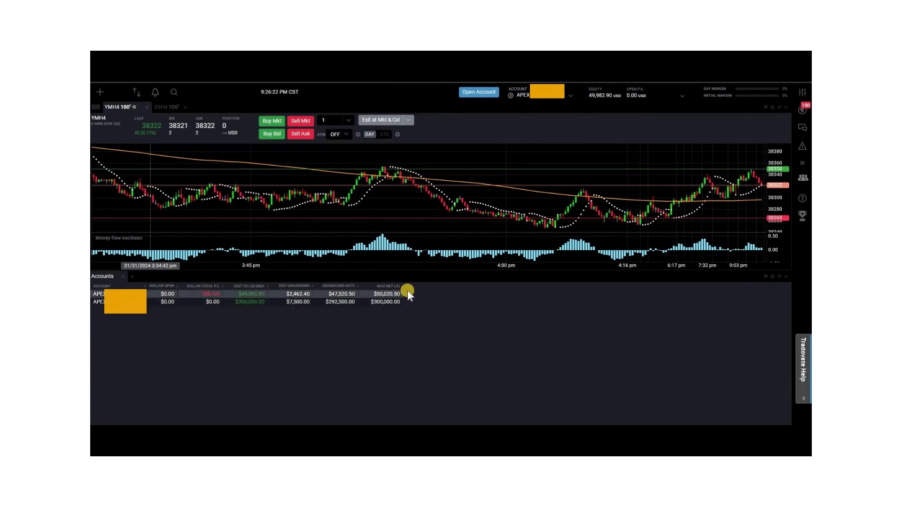
pyautogui.click(360, 294)
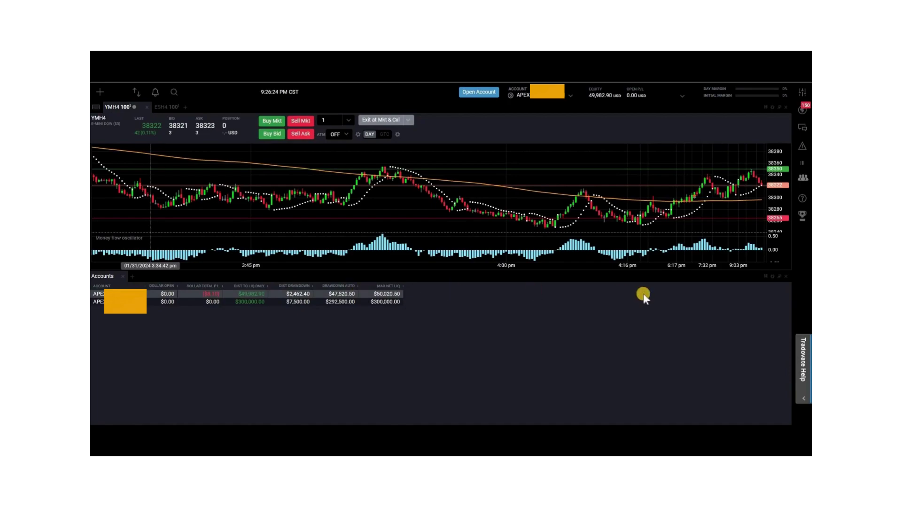
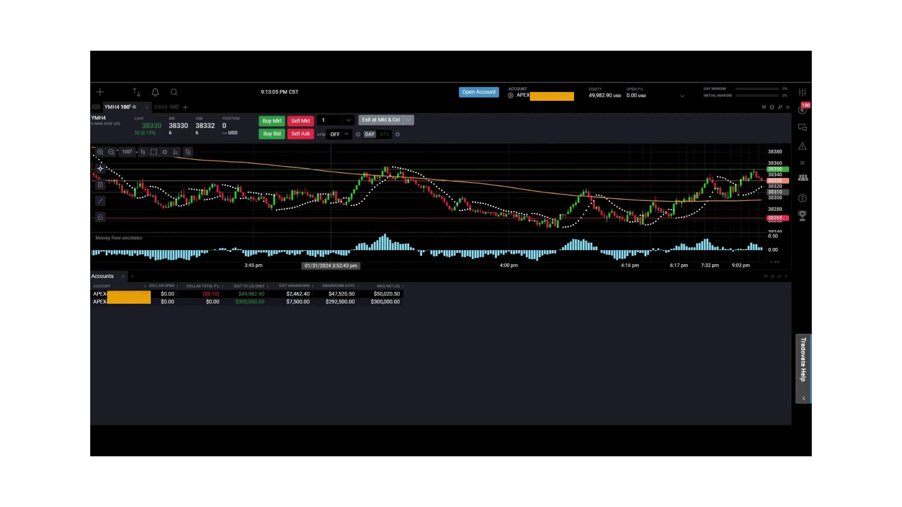
# Step: Activate the free Group Trade add-on in the application settings
pyautogui.click(230, 302)
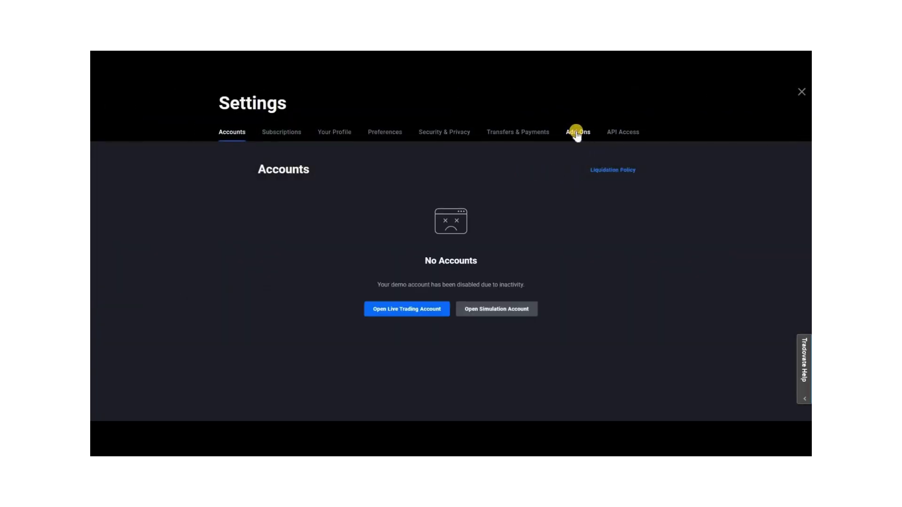
pyautogui.click(577, 134)
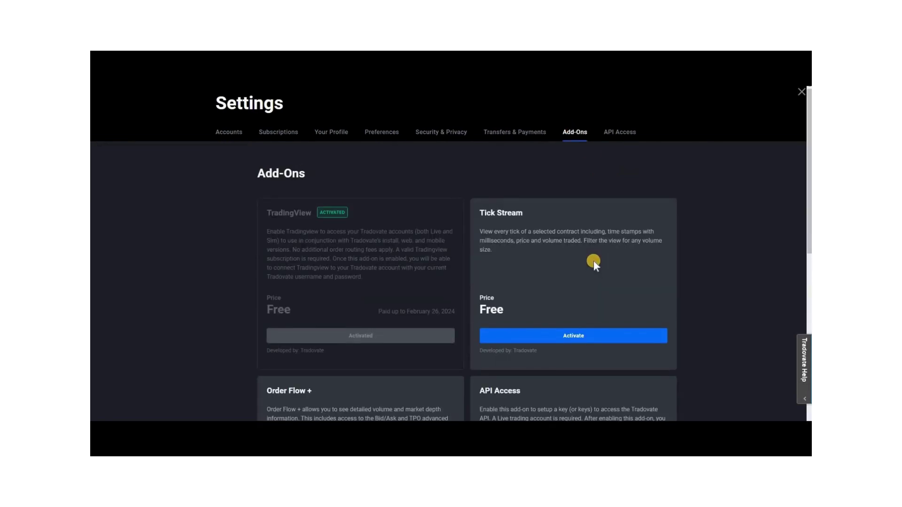
pyautogui.scroll(-9, 596, 257)
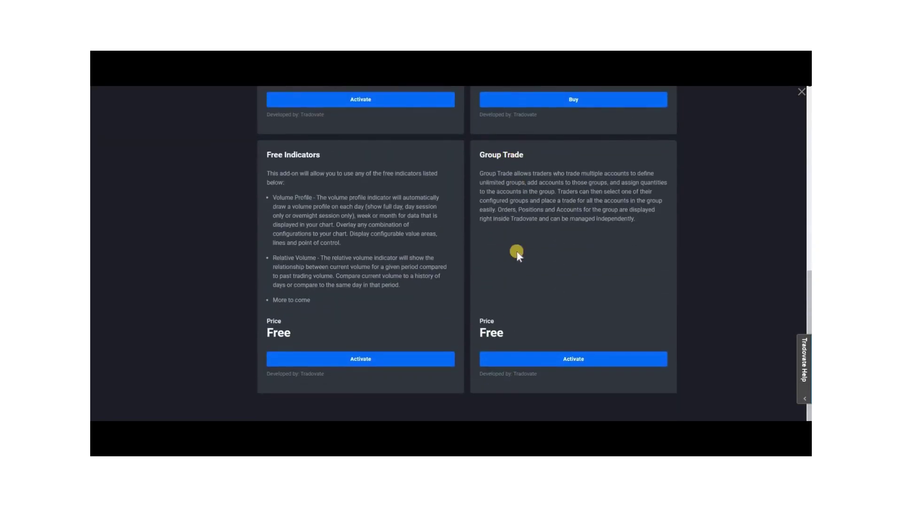
pyautogui.click(578, 360)
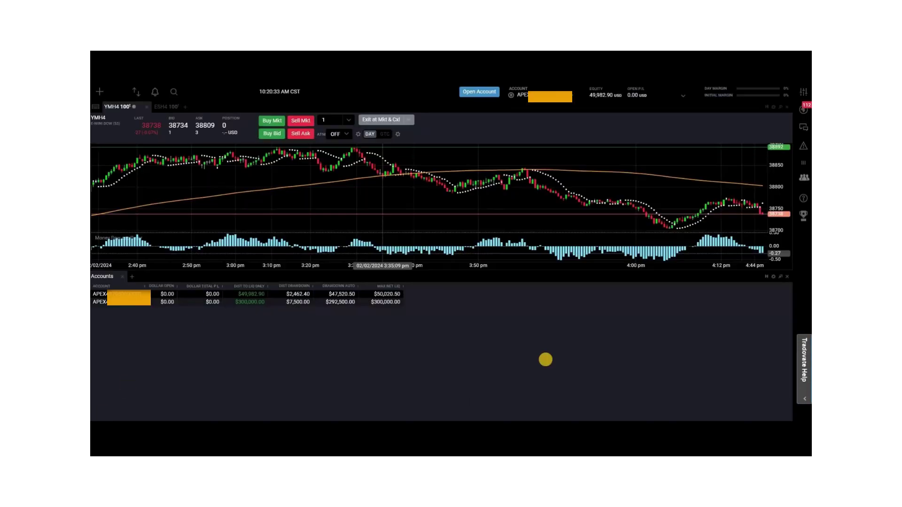
# Step: Create a new account group named "Trader Whizdom money"
pyautogui.click(571, 99)
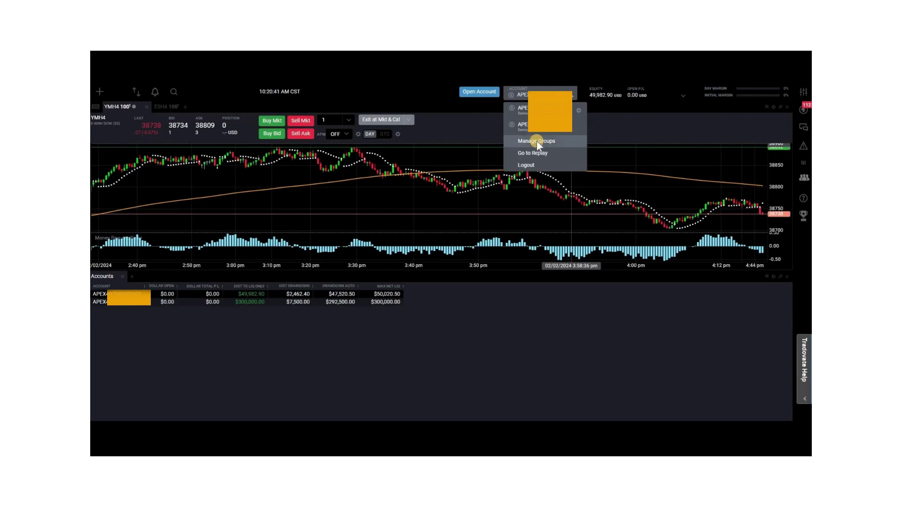
pyautogui.click(540, 143)
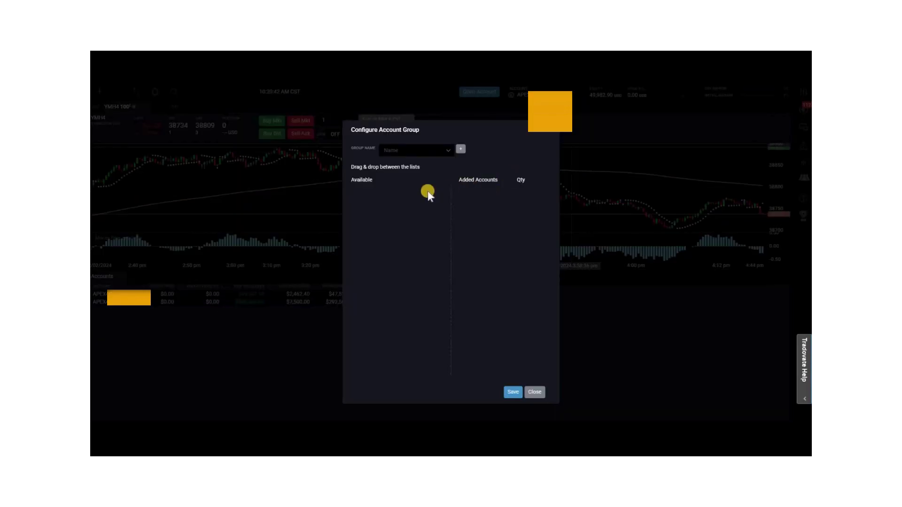
pyautogui.click(462, 149)
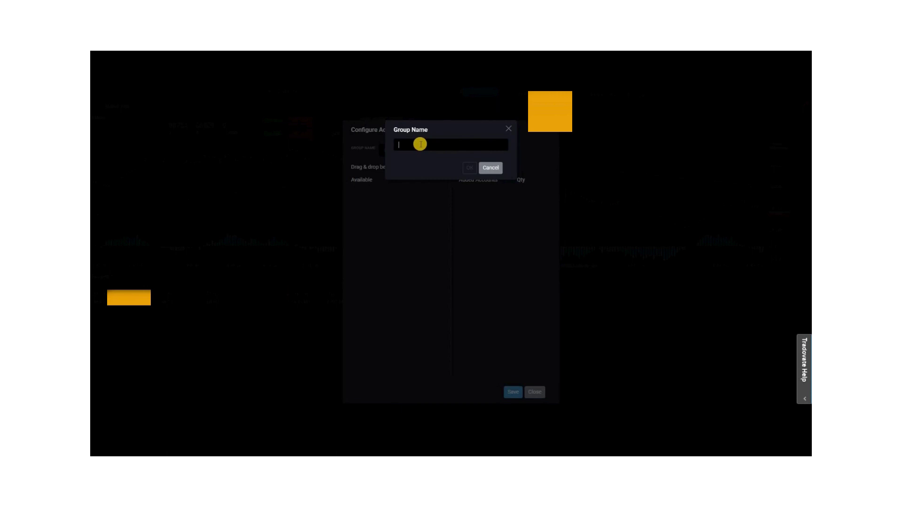
pyautogui.write('Trader Whizdom money')
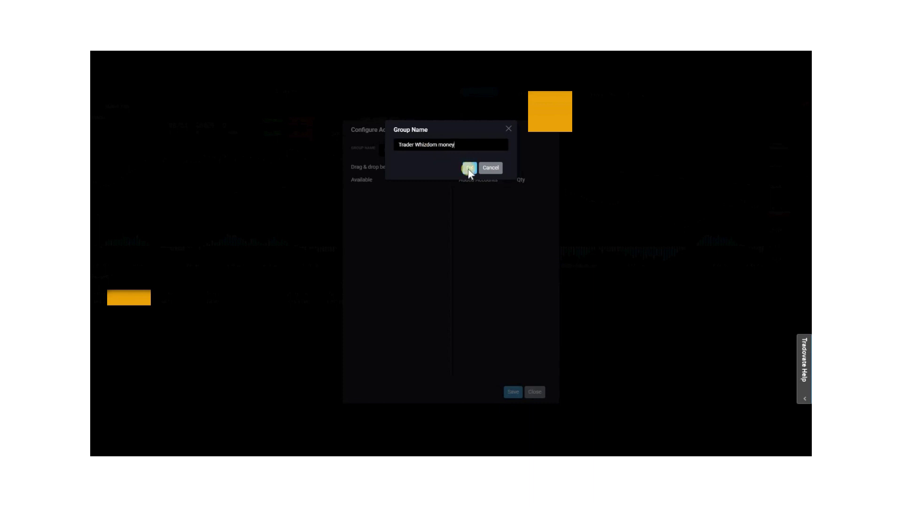
pyautogui.click(468, 168)
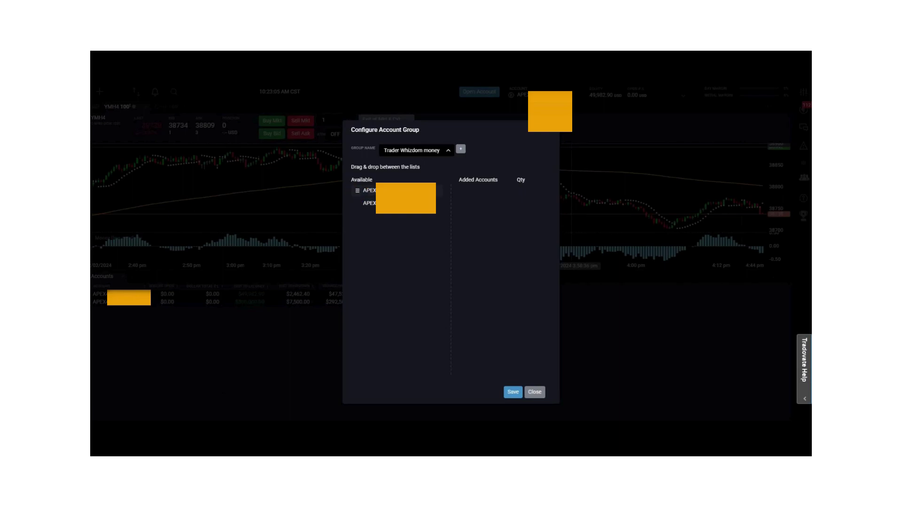
# Step: Add both available accounts to the Trader Whizdom money group and set the second account's quantity to 3
pyautogui.moveTo(357, 191); pyautogui.dragTo(479, 191)
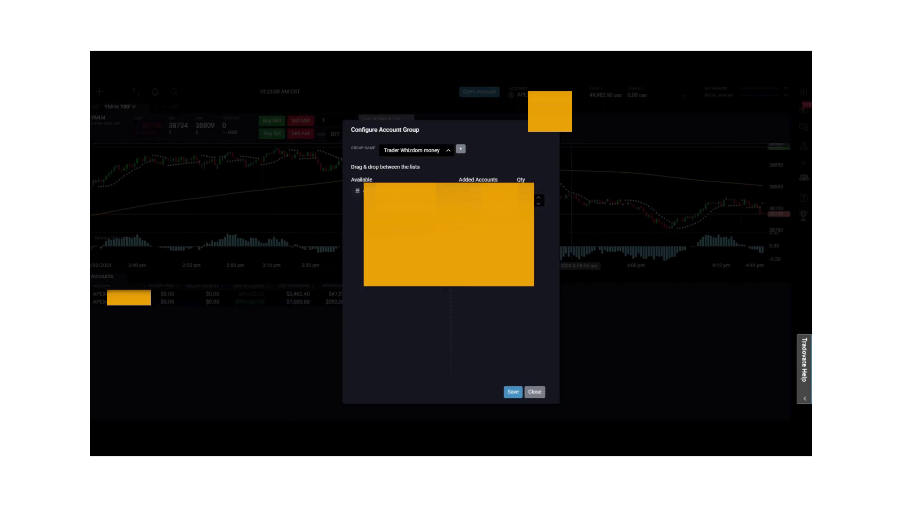
pyautogui.moveTo(357, 190); pyautogui.dragTo(479, 222)
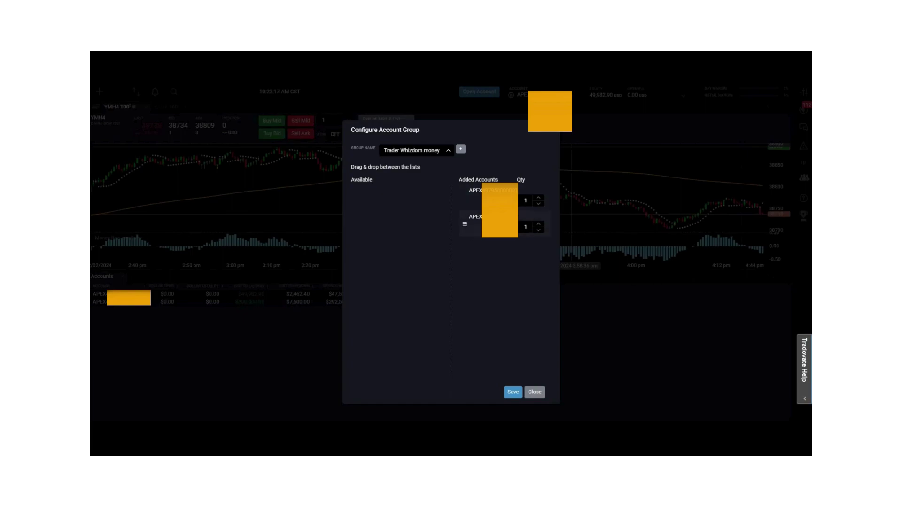
pyautogui.click(528, 227)
pyautogui.hotkey('ctrl', 'a')
pyautogui.write('3')
# Step: Save the account group and close its configuration
pyautogui.click(512, 392)
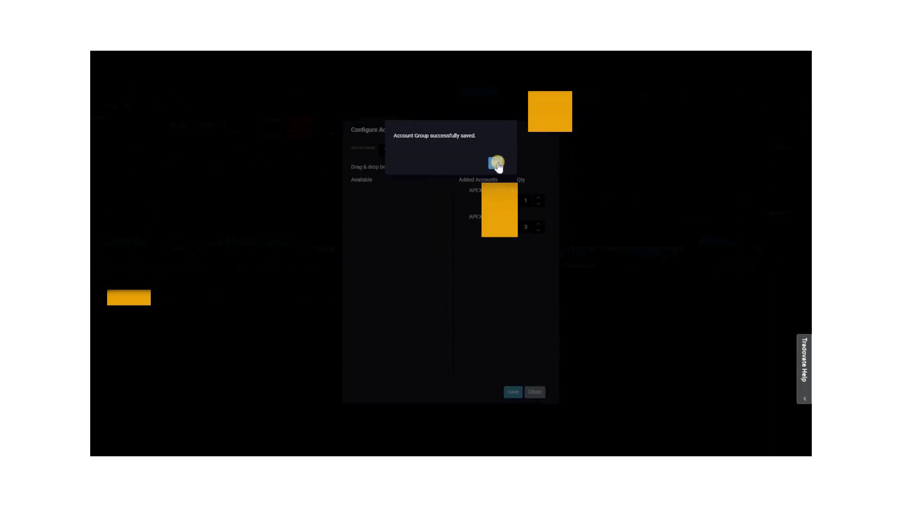
pyautogui.click(534, 392)
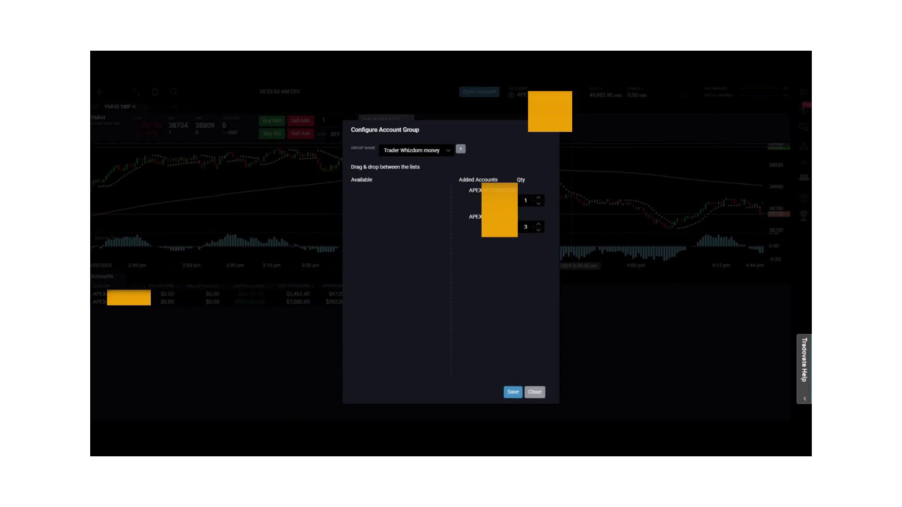
pyautogui.click(534, 391)
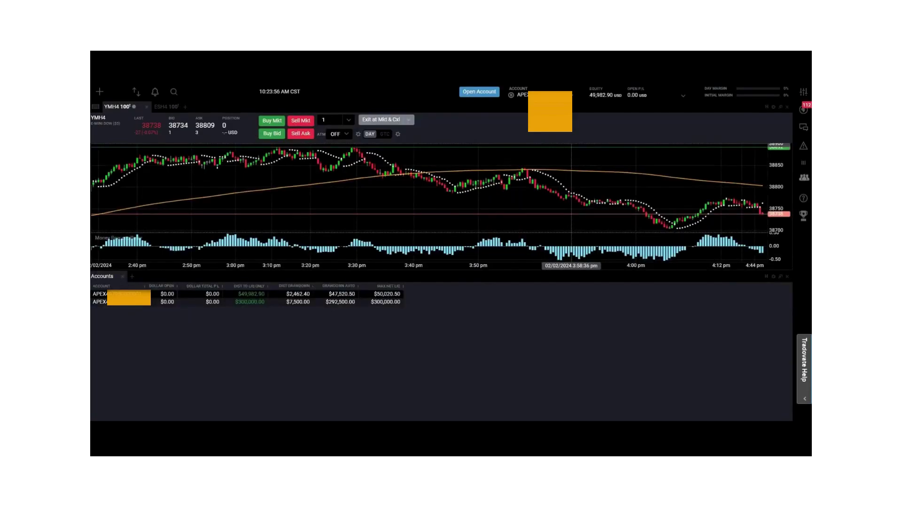
pyautogui.click(434, 360)
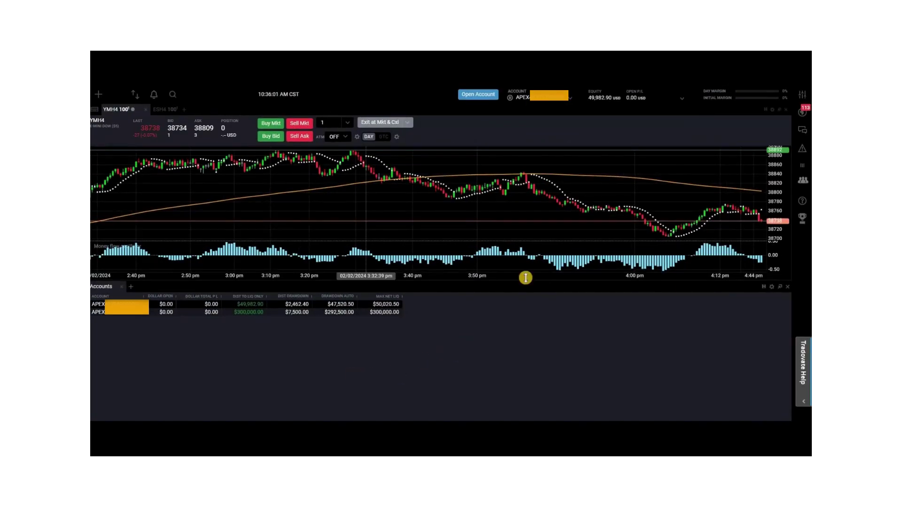
# Step: Activate the Trader Whizdom money group with the first account selected, and set the YMH4 order quantity to 4
pyautogui.click(572, 104)
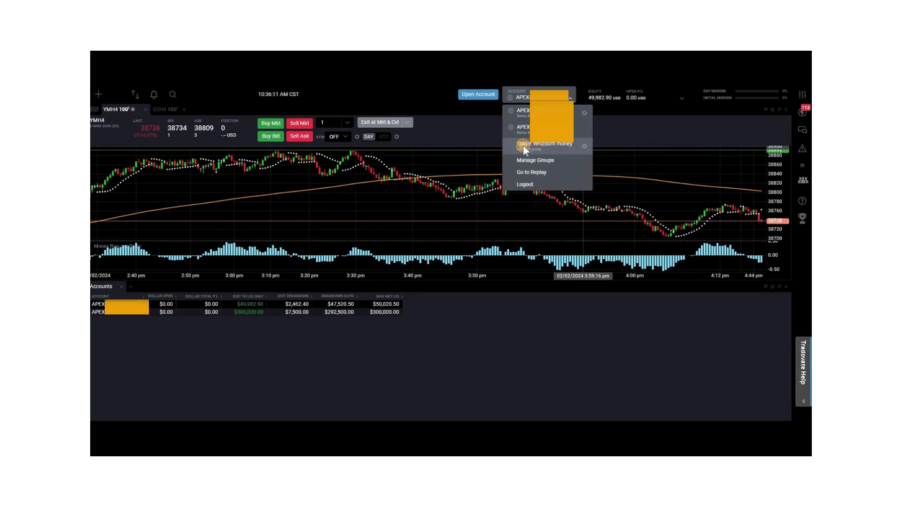
pyautogui.click(520, 110)
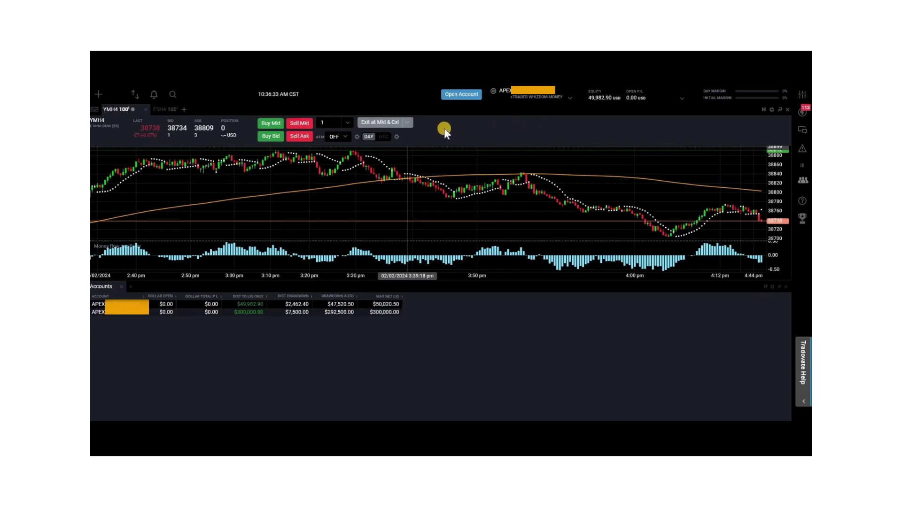
pyautogui.click(328, 122)
pyautogui.write('4')
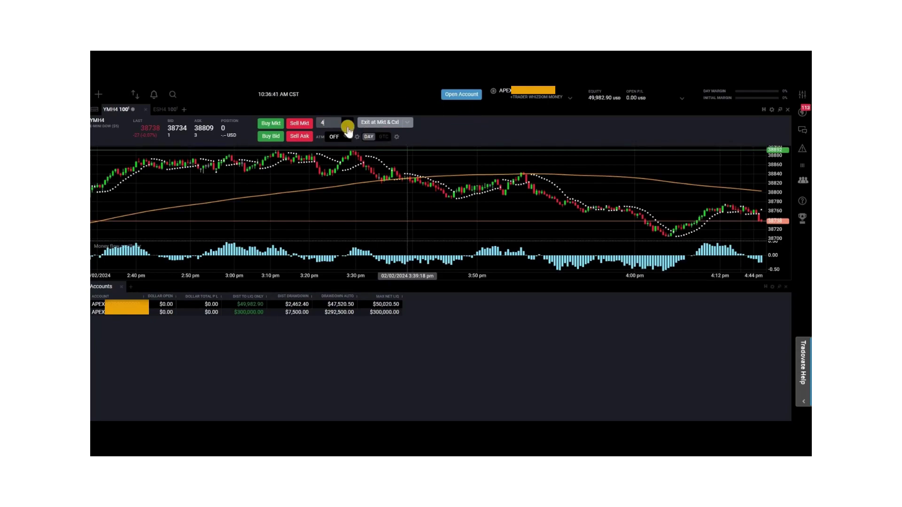
pyautogui.press('Return')
# Step: Deselect the Trader Whizdom money group so that only the individual account is active for trading
pyautogui.click(569, 104)
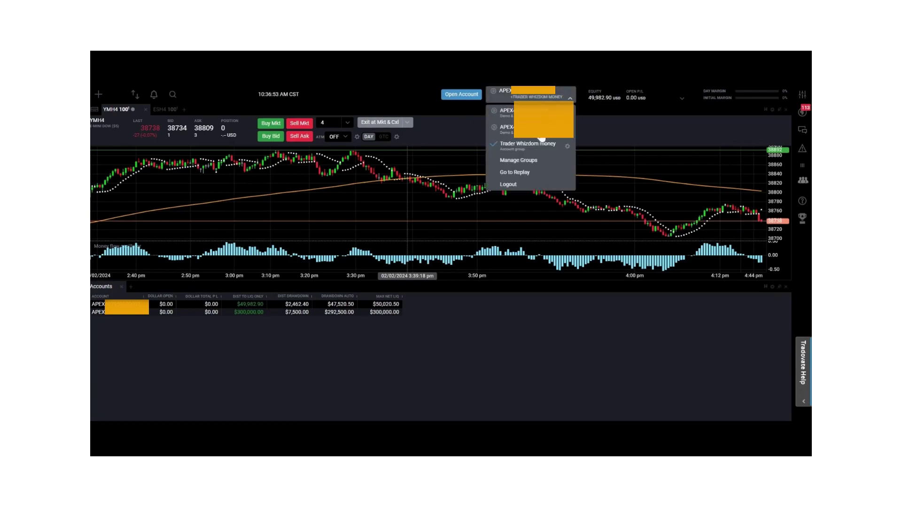
pyautogui.click(493, 145)
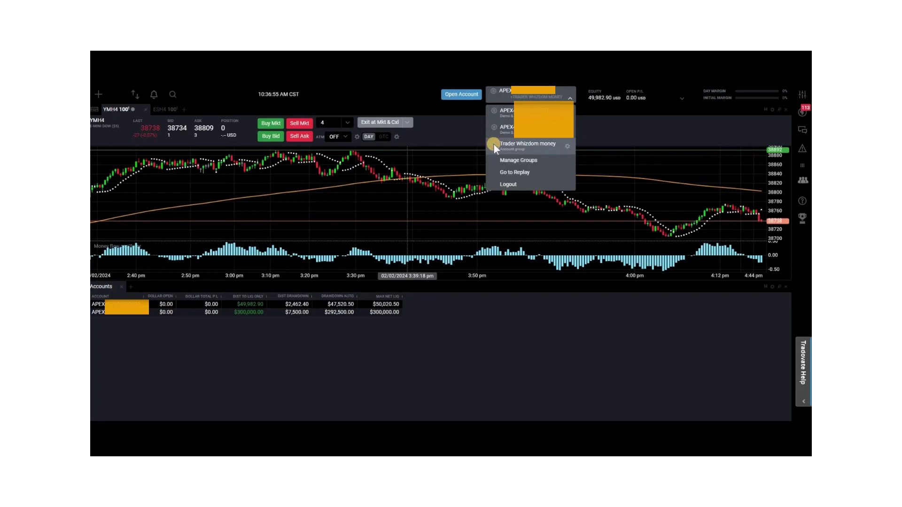
pyautogui.click(544, 105)
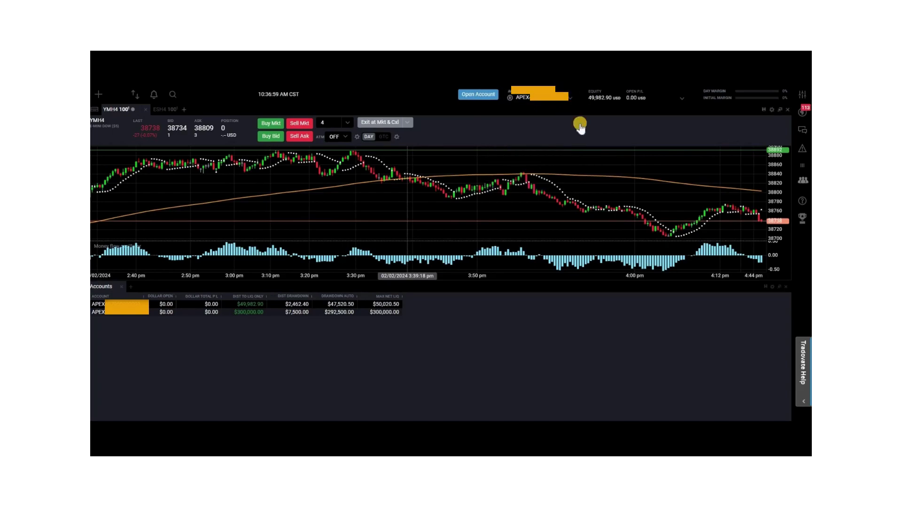
pyautogui.click(540, 97)
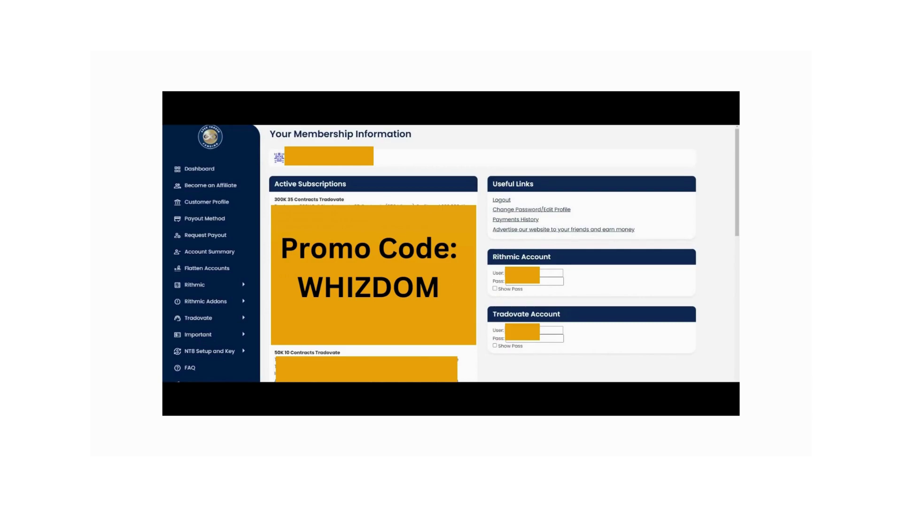
# Step: Switch to the Apex Trader Funding member area and browse its Tradovate add-ons, plan details and signup forms
pyautogui.click(203, 319)
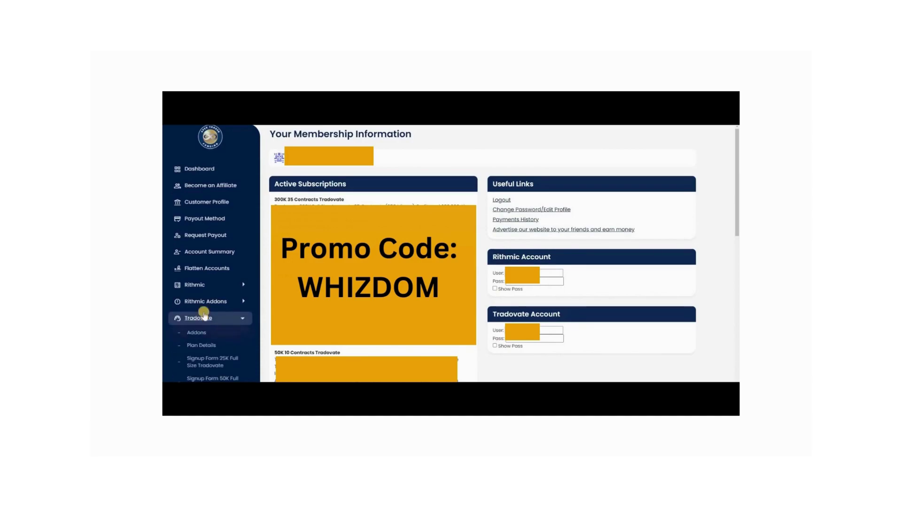
pyautogui.scroll(-3, 212, 342)
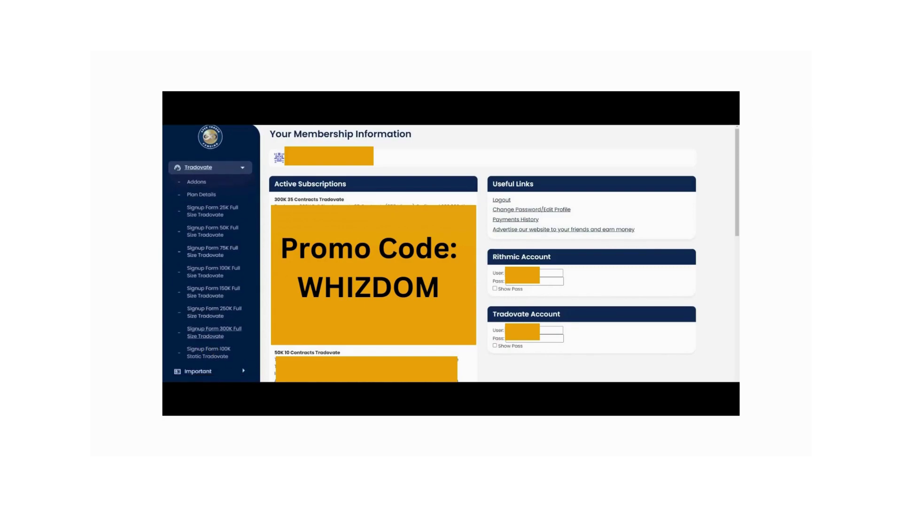